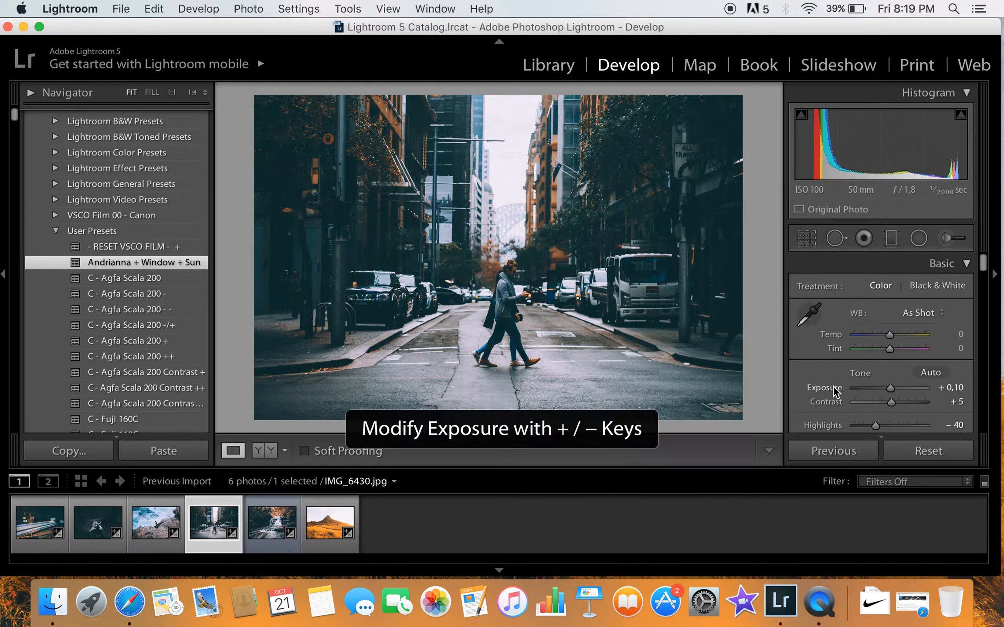
Raise the street photo's Exposure to +0,50 and its Contrast to +15
key("plus")
key("plus")
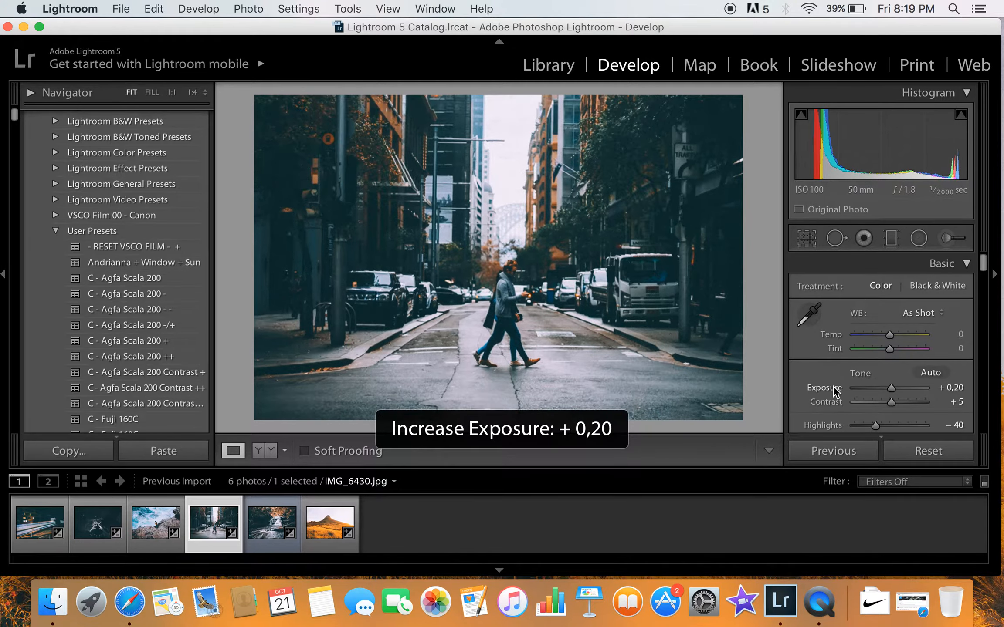
key("plus")
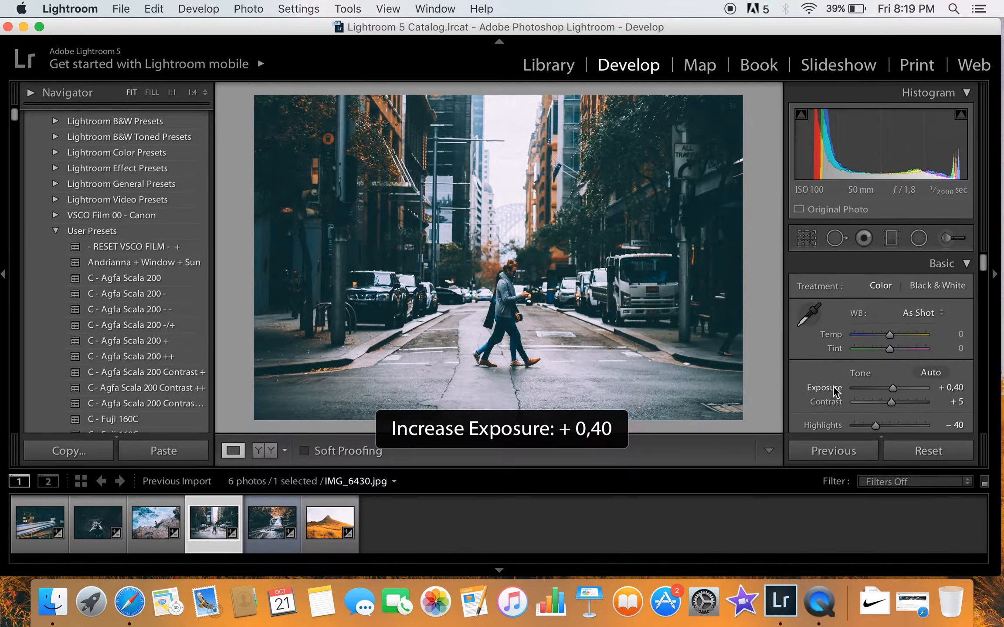
key("plus")
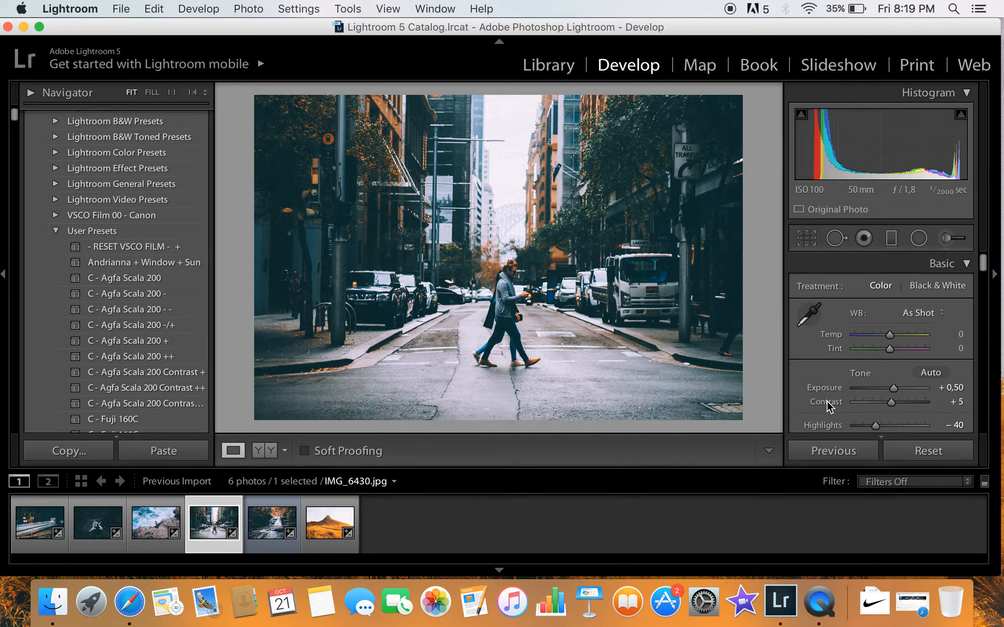
key("plus")
key("plus")
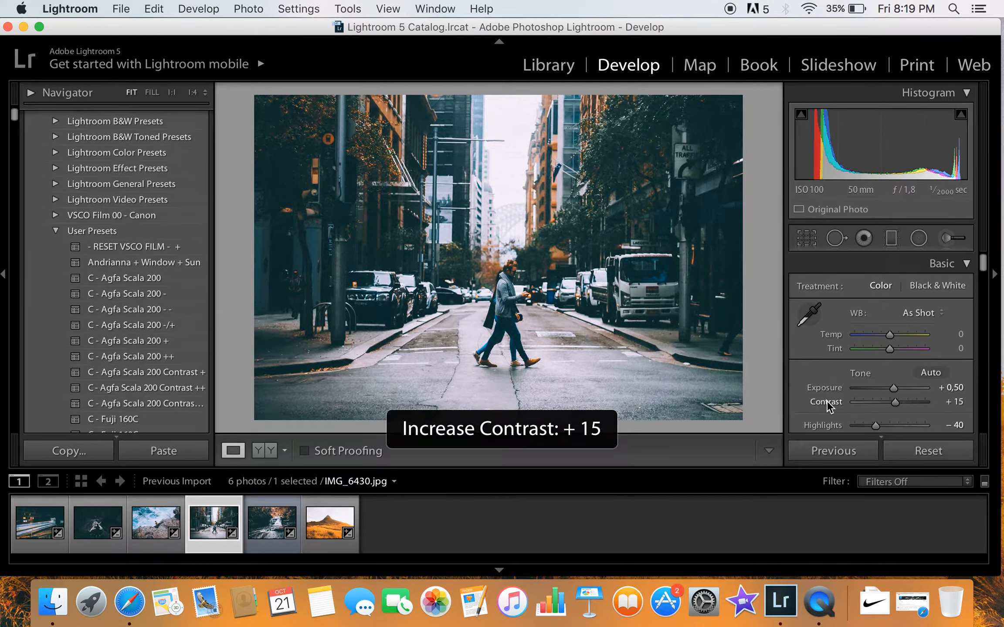
Try Highlights at very low and slightly positive values, settle on −30, and set Shadows to +10
scroll(827, 401, "down", 4)
left_click_drag(876, 343, 853, 351)
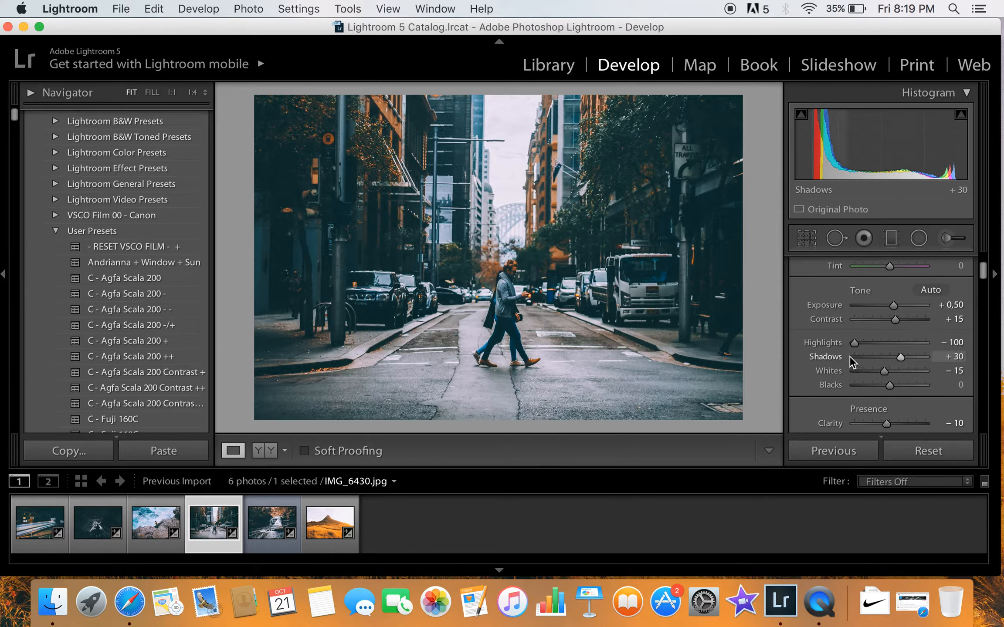
left_click_drag(853, 343, 890, 343)
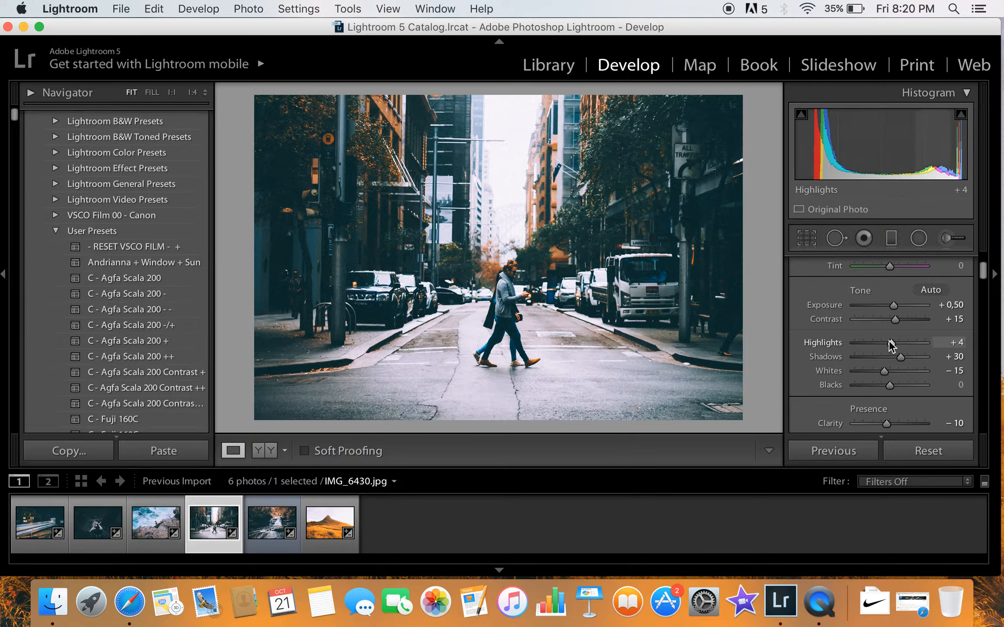
left_click_drag(891, 343, 769, 335)
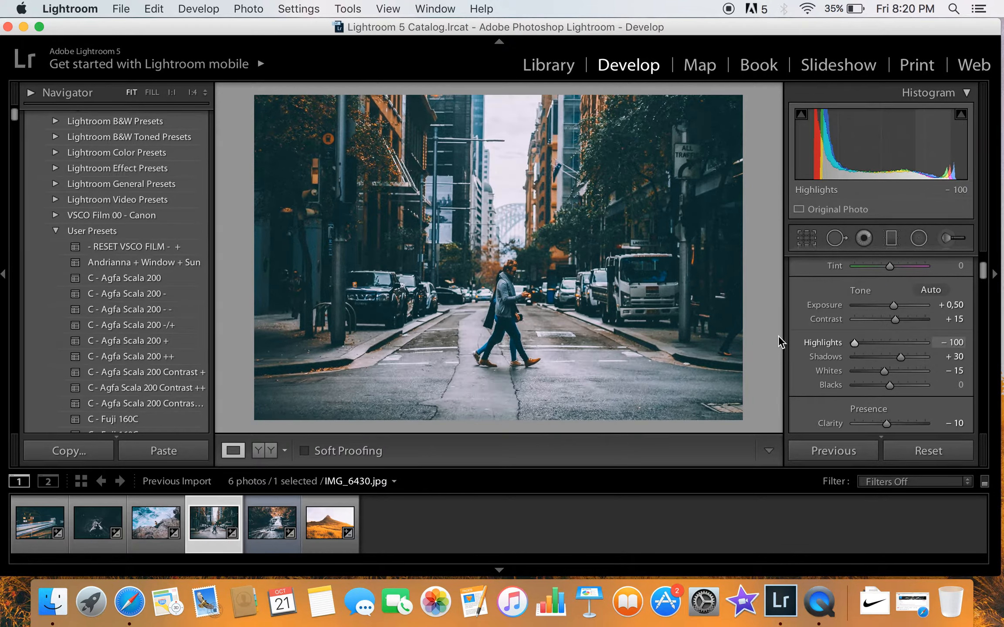
left_click_drag(843, 342, 871, 345)
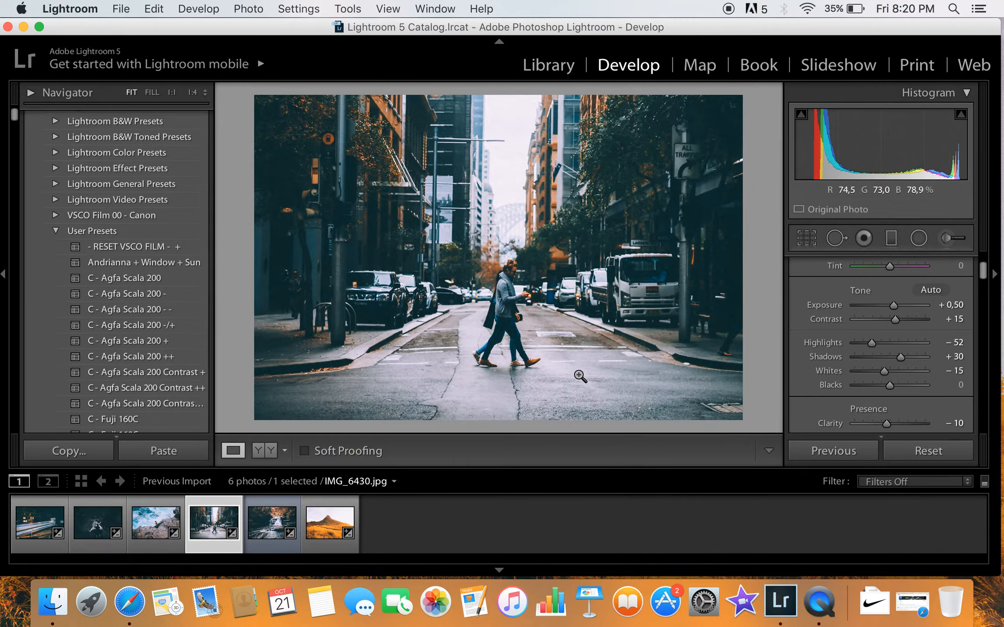
left_click_drag(875, 339, 878, 344)
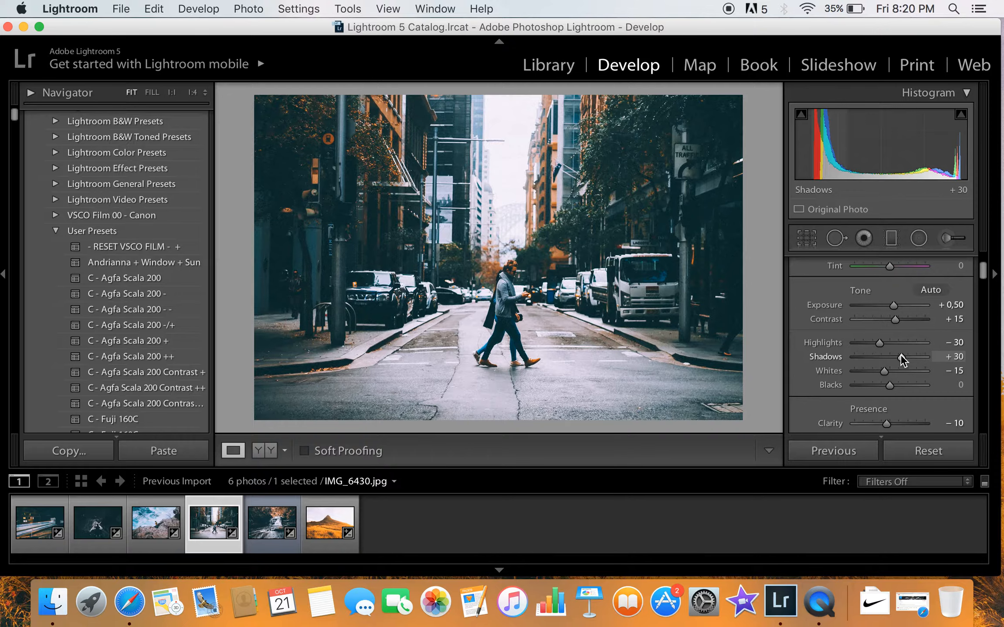
mouse_move(884, 351)
left_mouse_down()
mouse_move(817, 353)
mouse_move(893, 355)
left_mouse_up()
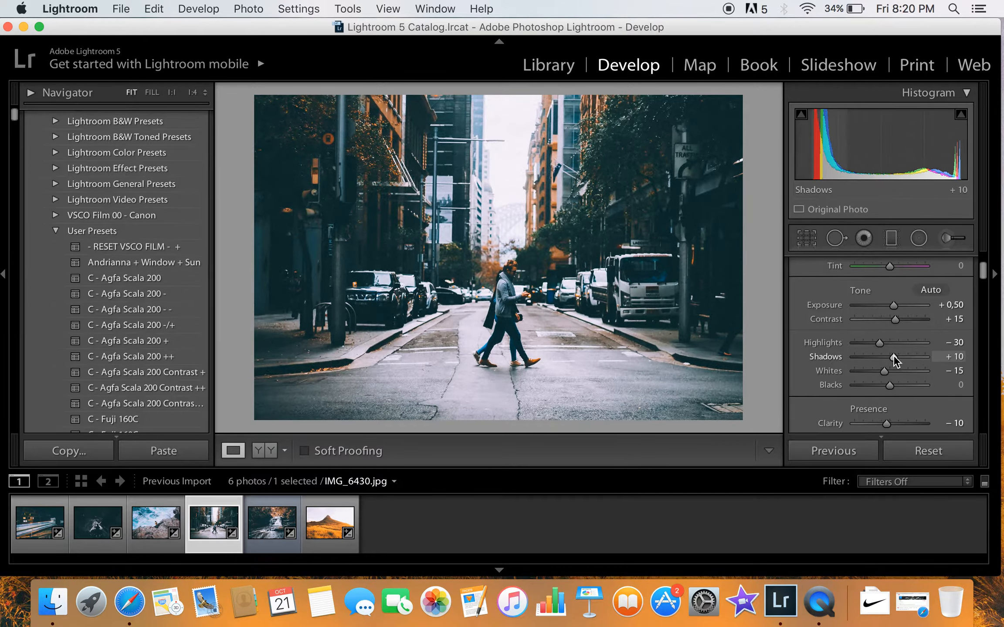
Try Whites at +100, settle on +10, and lower Blacks to −5
scroll(893, 355, "down", 2)
left_click_drag(884, 340, 890, 339)
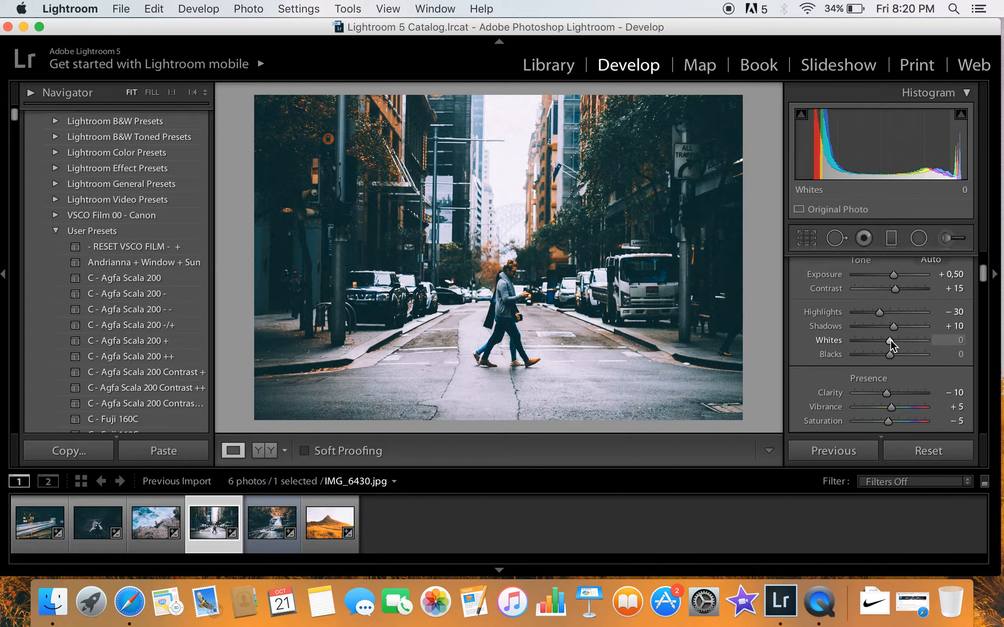
left_click_drag(890, 340, 1001, 337)
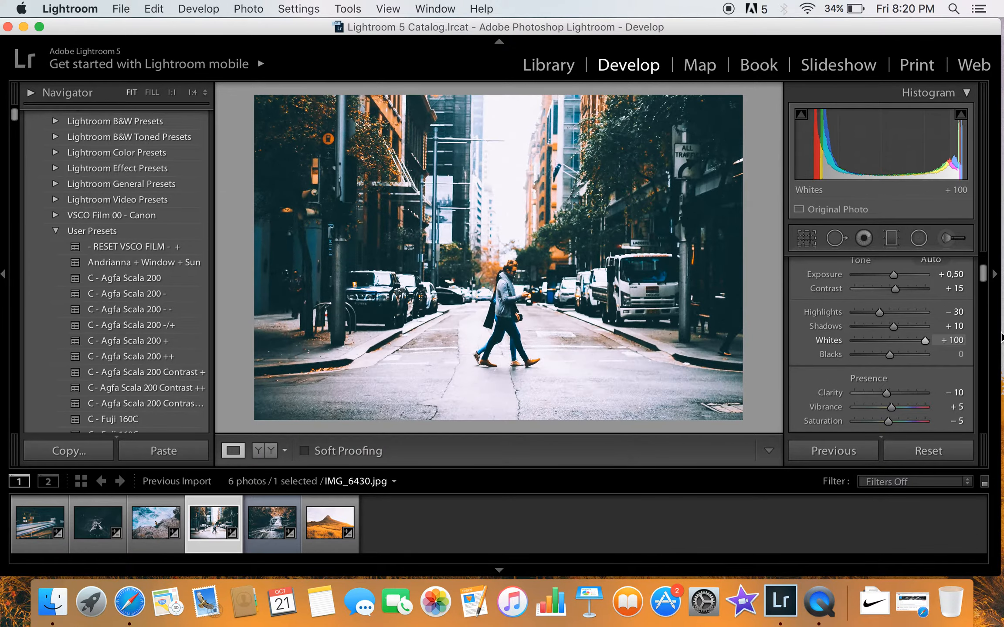
left_click_drag(925, 341, 894, 345)
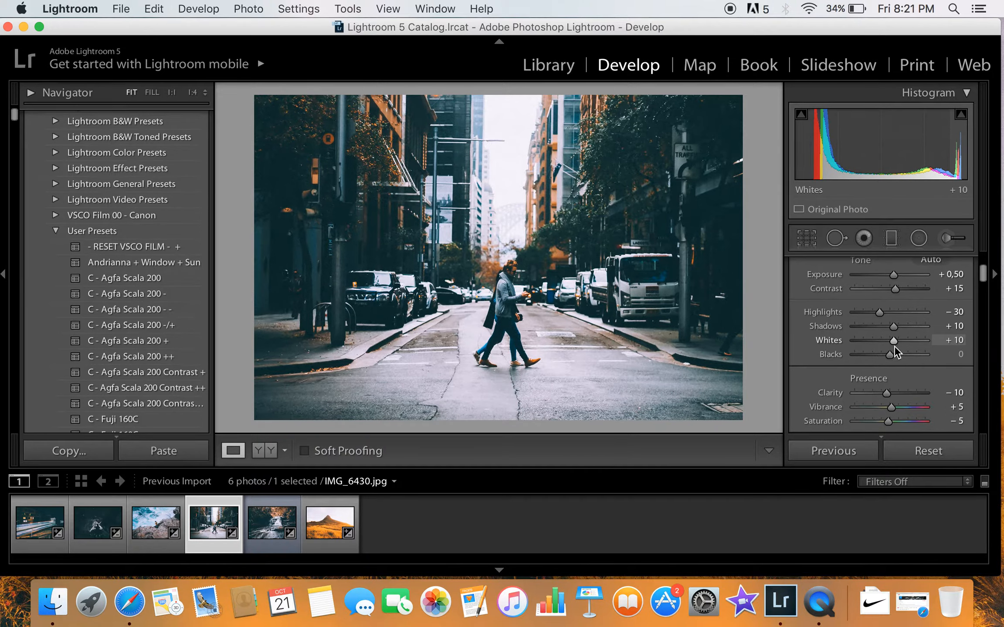
left_click(832, 354)
key("minus")
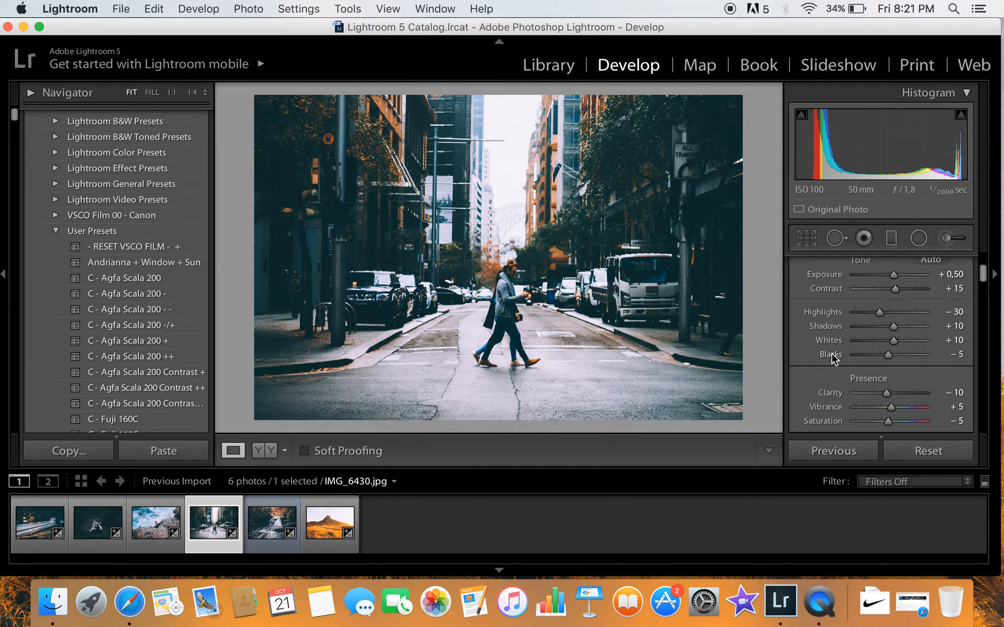
Try a strong increase of the tone curve's Highlights region, and reset it to 0
scroll(832, 354, "down", 3)
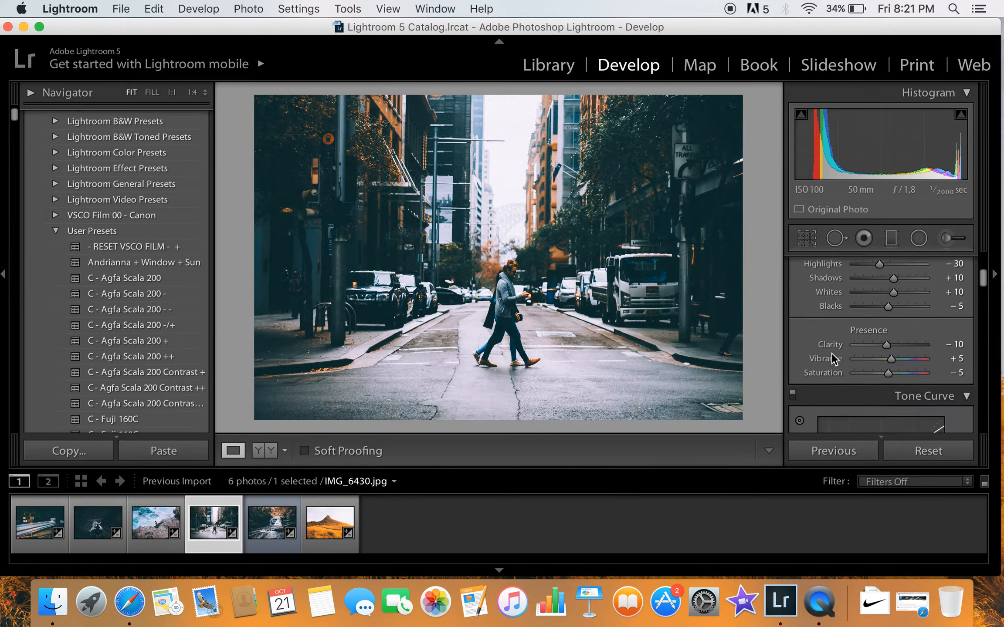
scroll(832, 353, "down", 6)
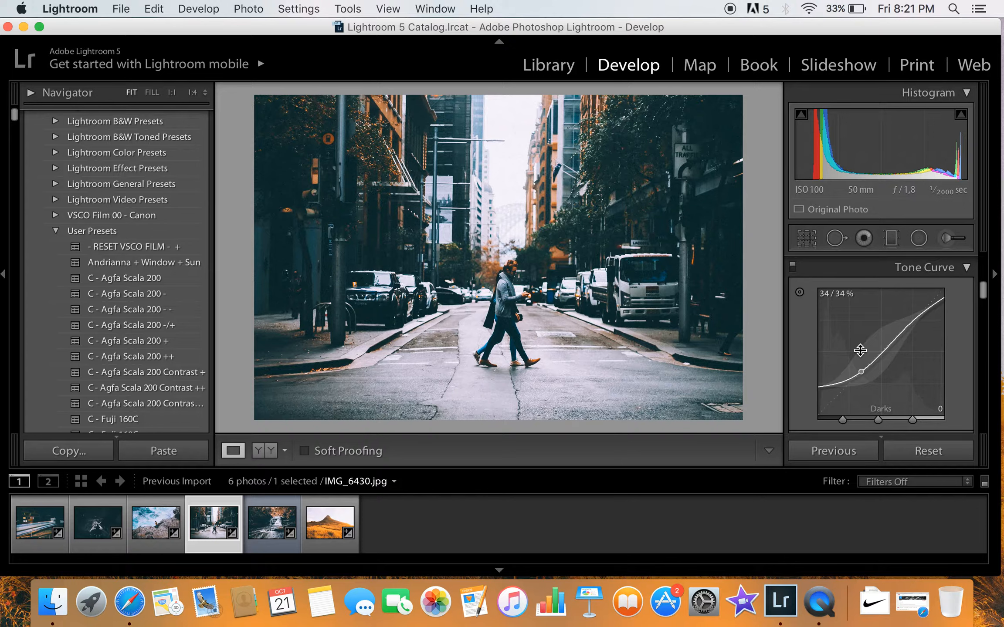
scroll(885, 386, "down", 4)
scroll(885, 386, "down", 2)
scroll(886, 359, "up", 2)
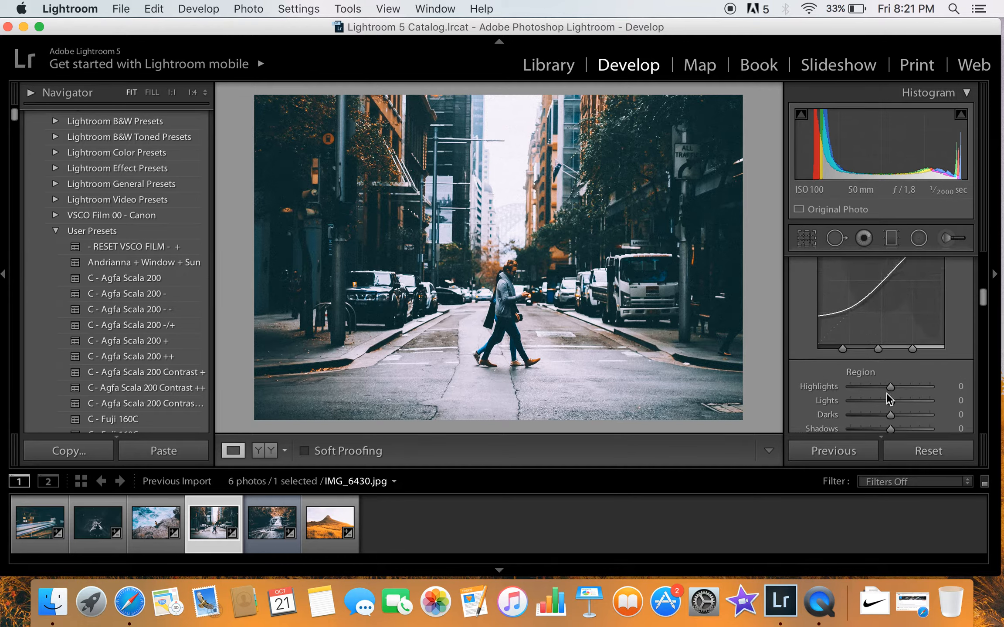
left_click_drag(890, 387, 931, 389)
scroll(931, 389, "up", 2)
scroll(932, 389, "down", 2)
double_click(931, 390)
Set the tone curve's Darks to −5 and Lights to +5, checking the walking man at 1:1
scroll(932, 378, "down", 3)
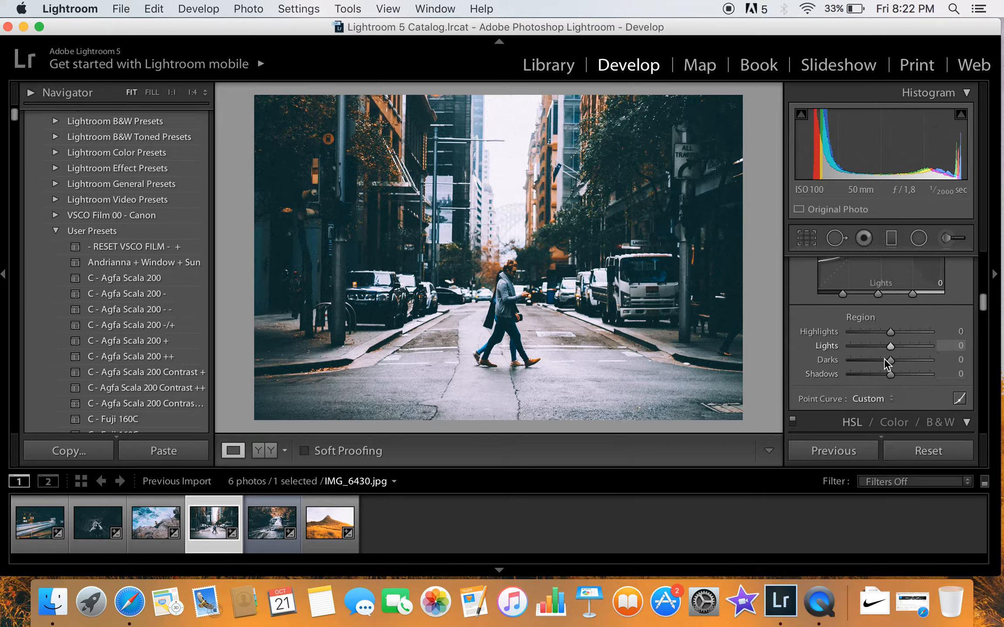
scroll(883, 362, "up", 2)
scroll(886, 375, "down", 1)
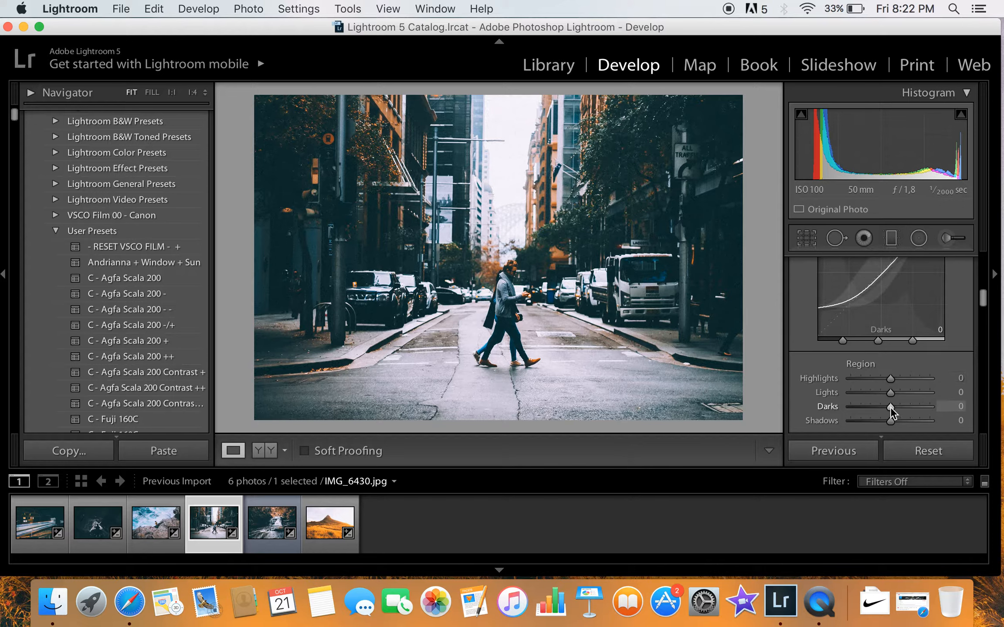
left_click_drag(891, 408, 888, 408)
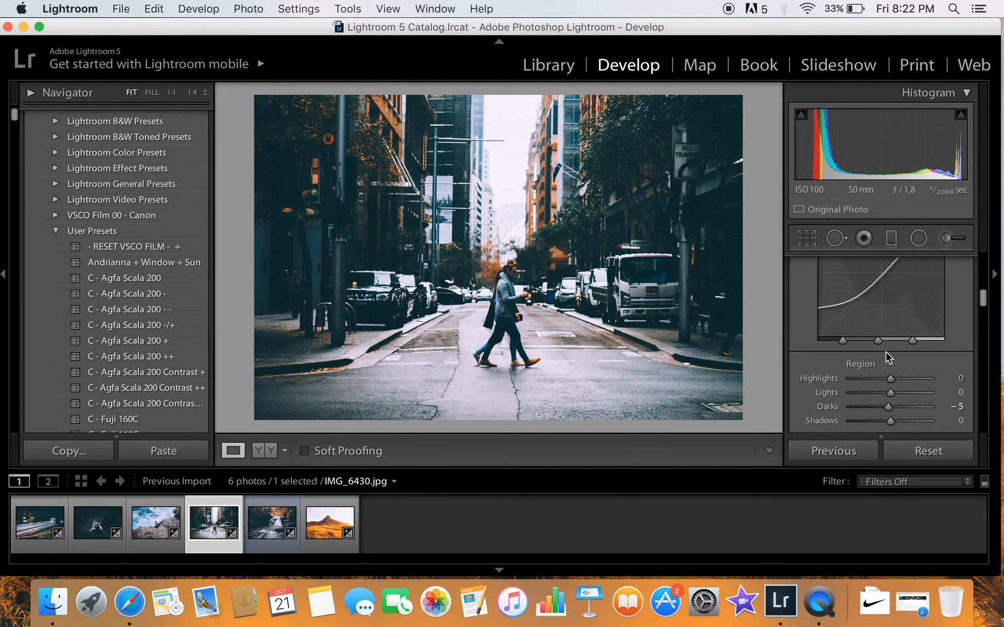
left_click(526, 306)
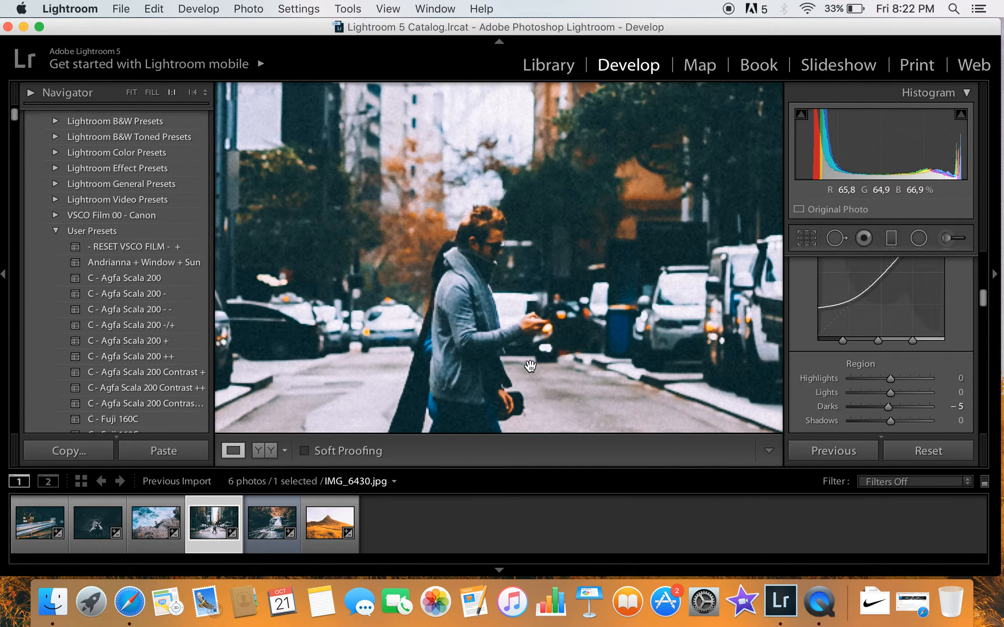
left_click(531, 364)
left_click_drag(890, 393, 892, 393)
Shift the Orange hue in the HSL settings to −100 and inspect the walking man at 1:1
scroll(834, 371, "down", 5)
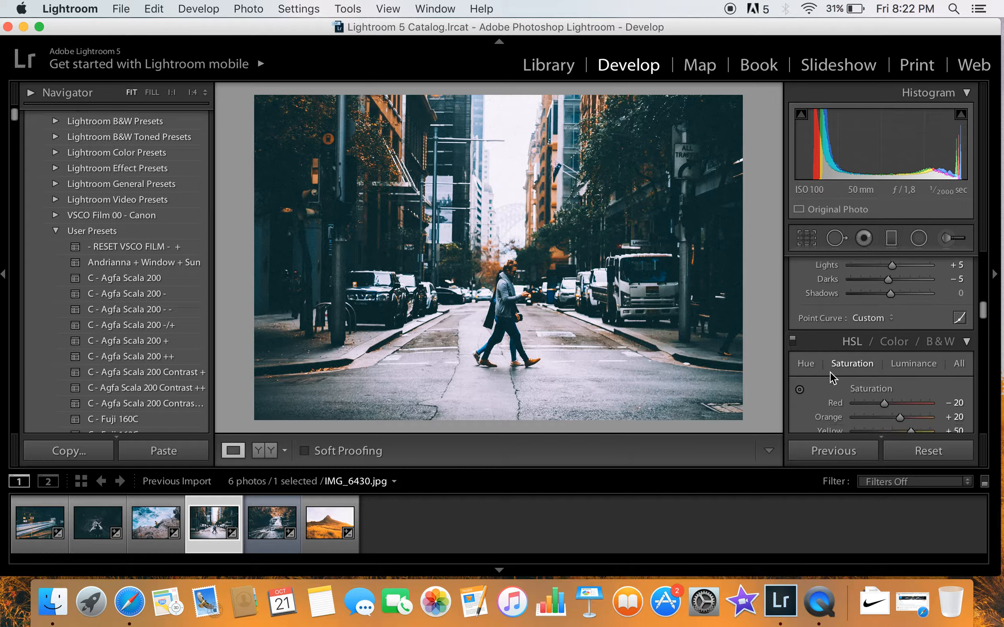
left_click(811, 366)
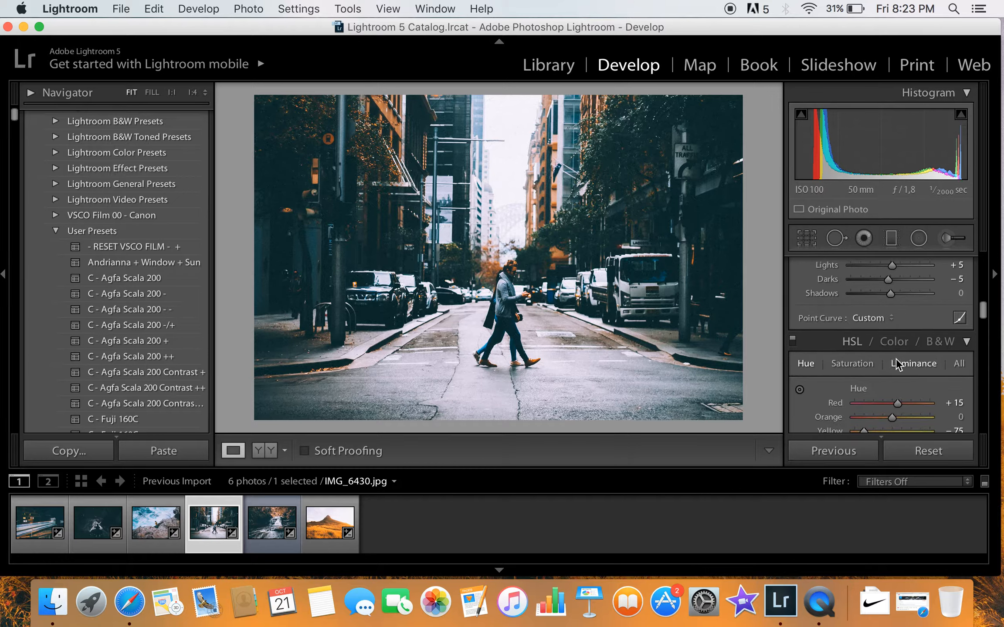
scroll(896, 364, "down", 3)
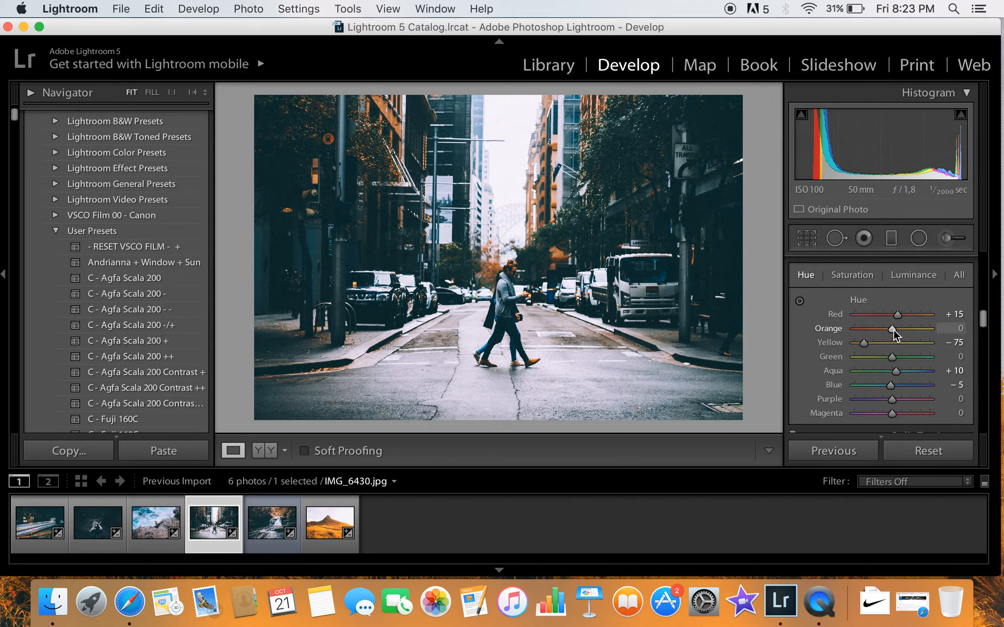
left_click_drag(893, 329, 837, 329)
left_click(522, 276)
scroll(554, 374, "down", 8)
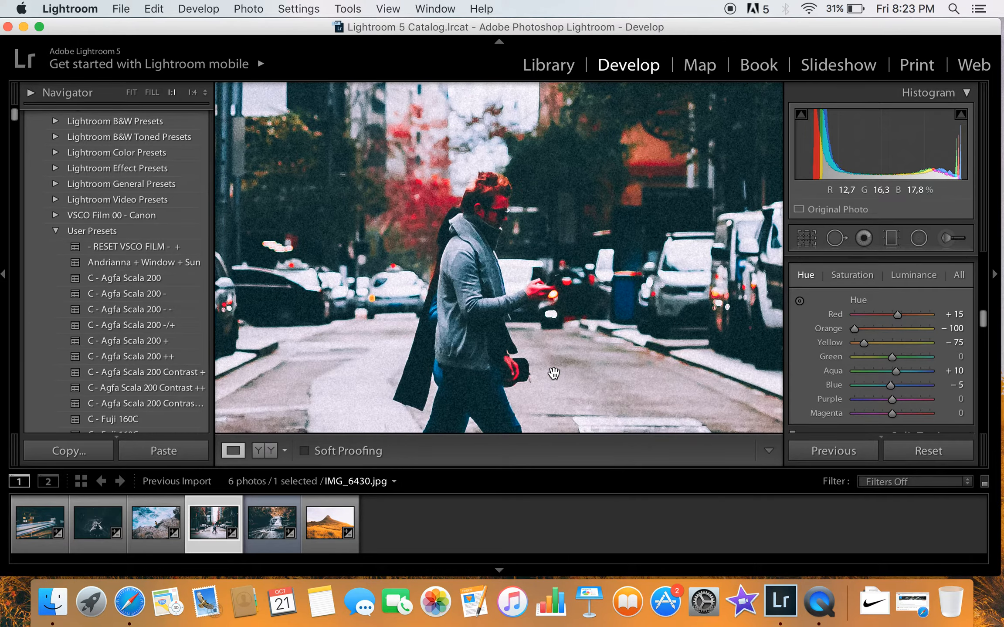